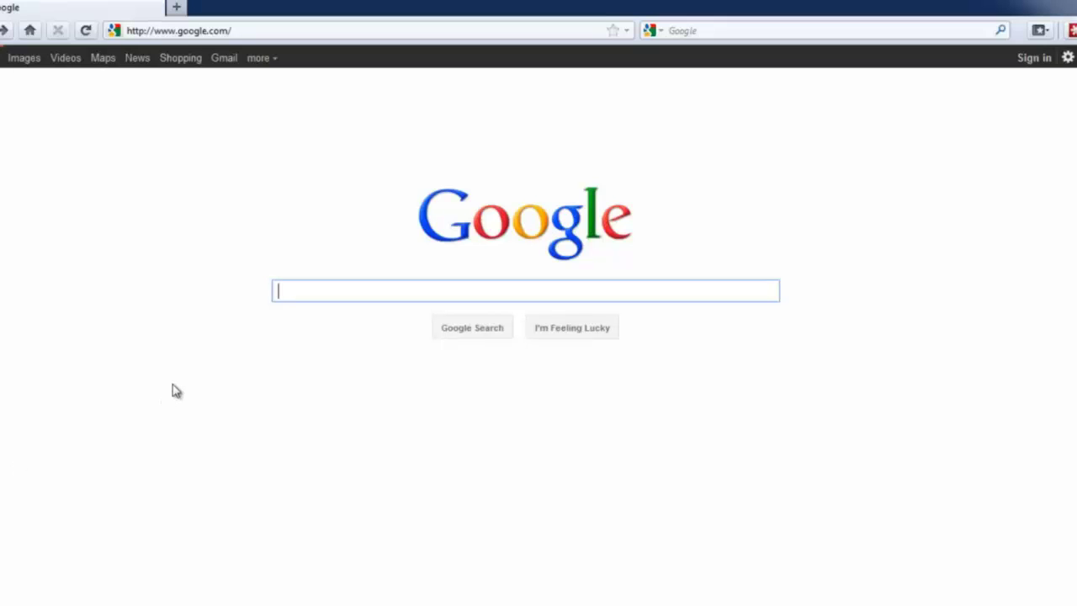
pyautogui.click(210, 31)
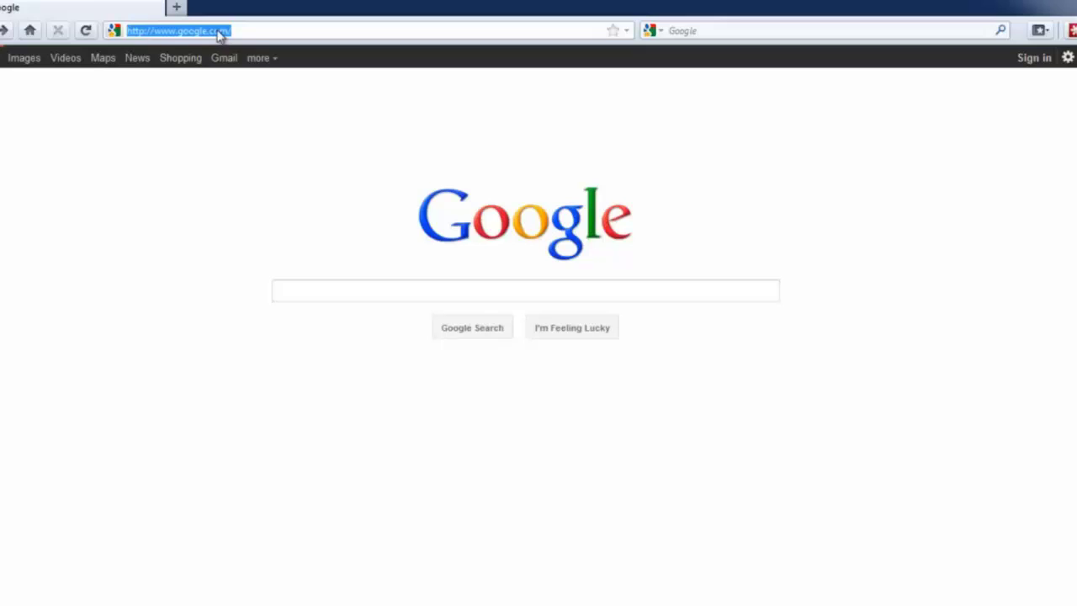
pyautogui.write('www.')
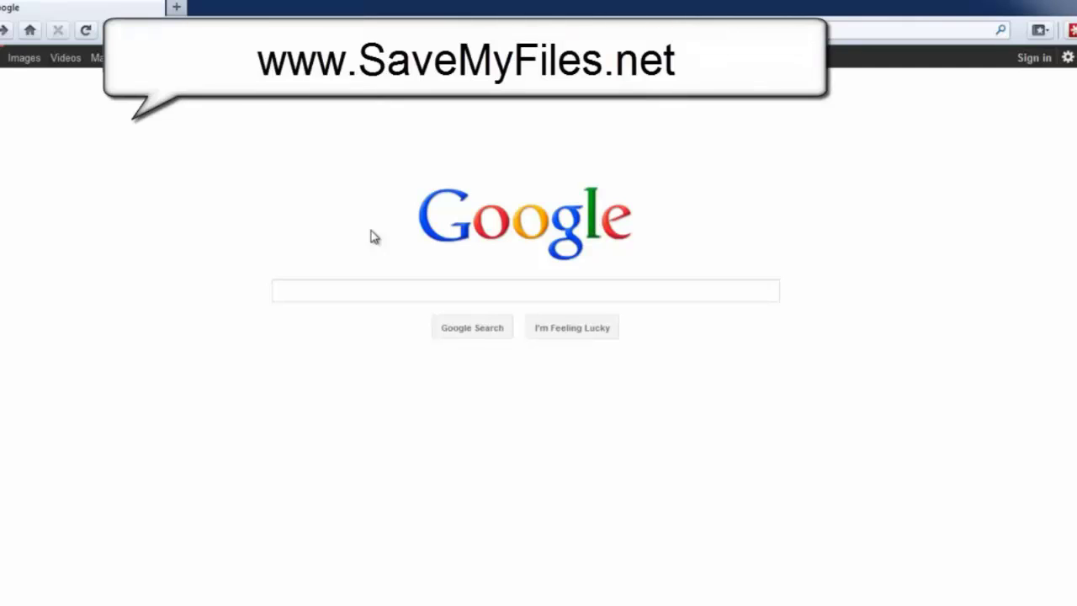
# Load DataRecoveryDownload.com, browse down the page, and start the free Data Recovery Pro download
pyautogui.press('Return')
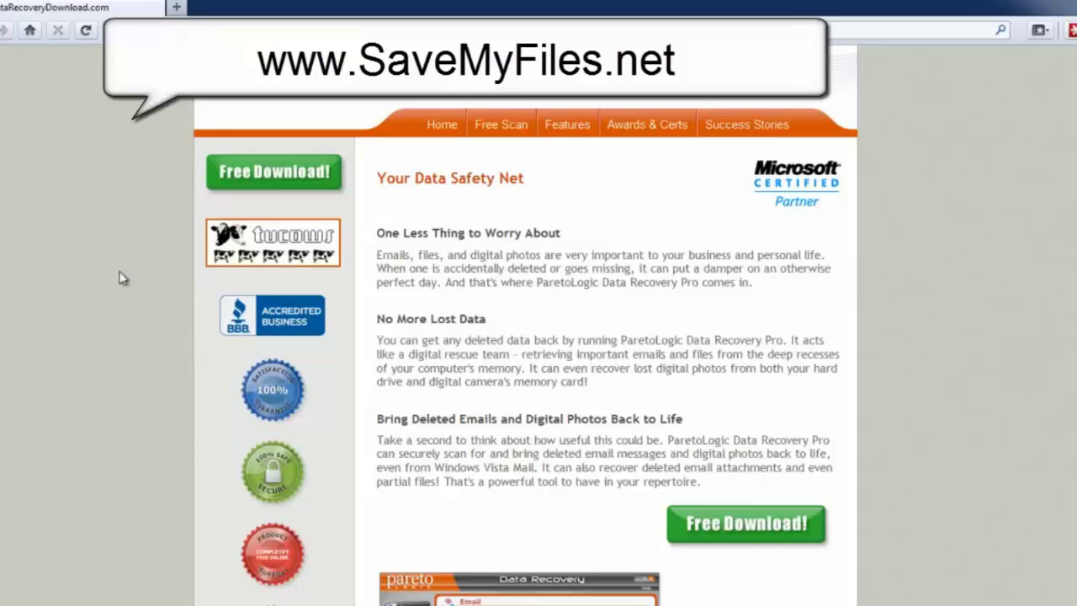
pyautogui.scroll(-3, 54, 295)
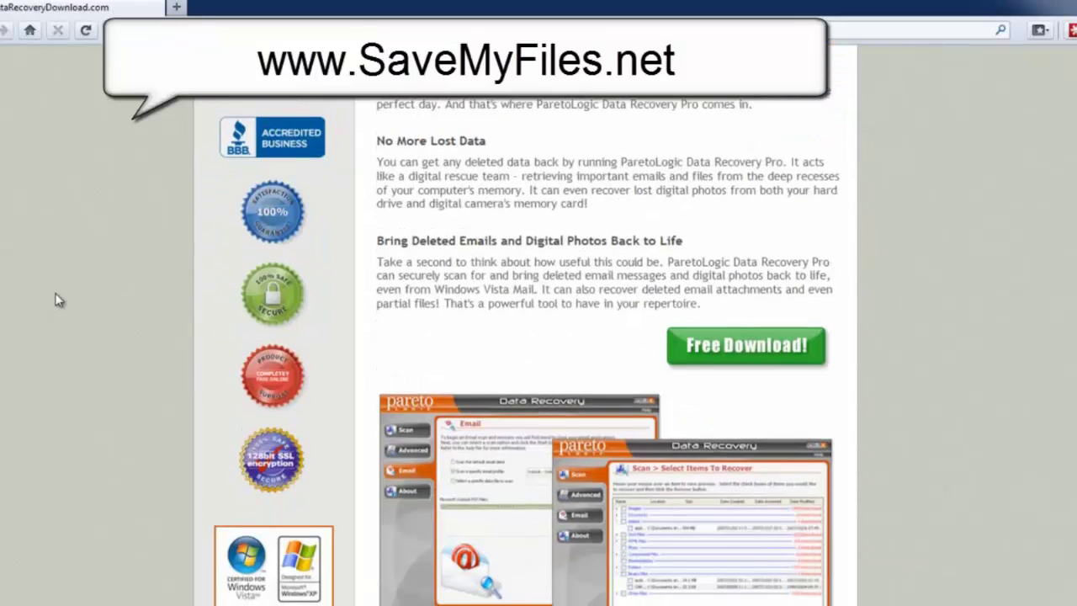
pyautogui.scroll(-2, 456, 370)
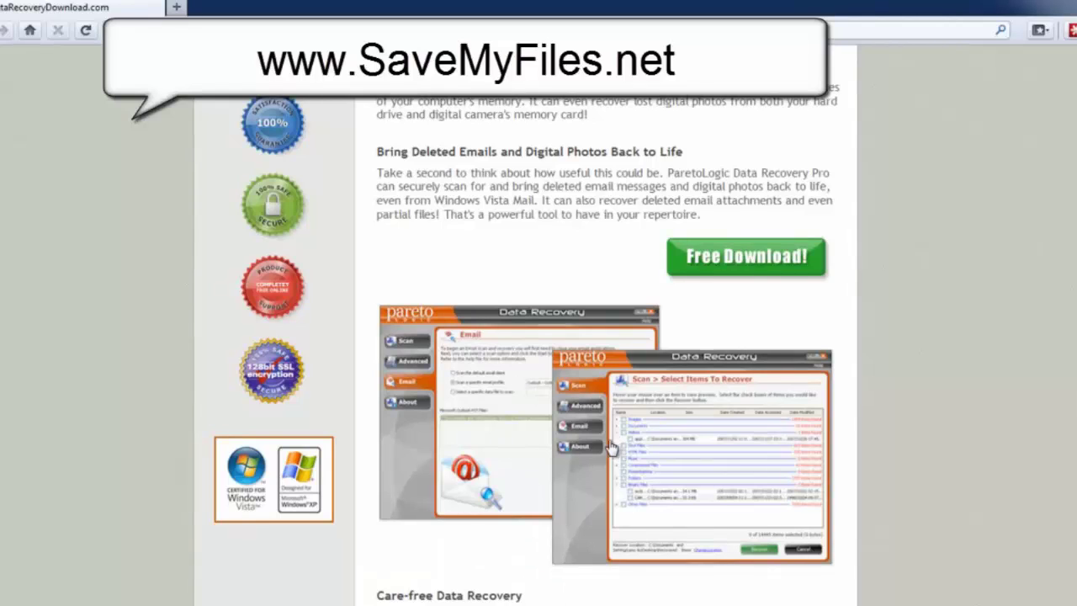
pyautogui.scroll(-2, 480, 253)
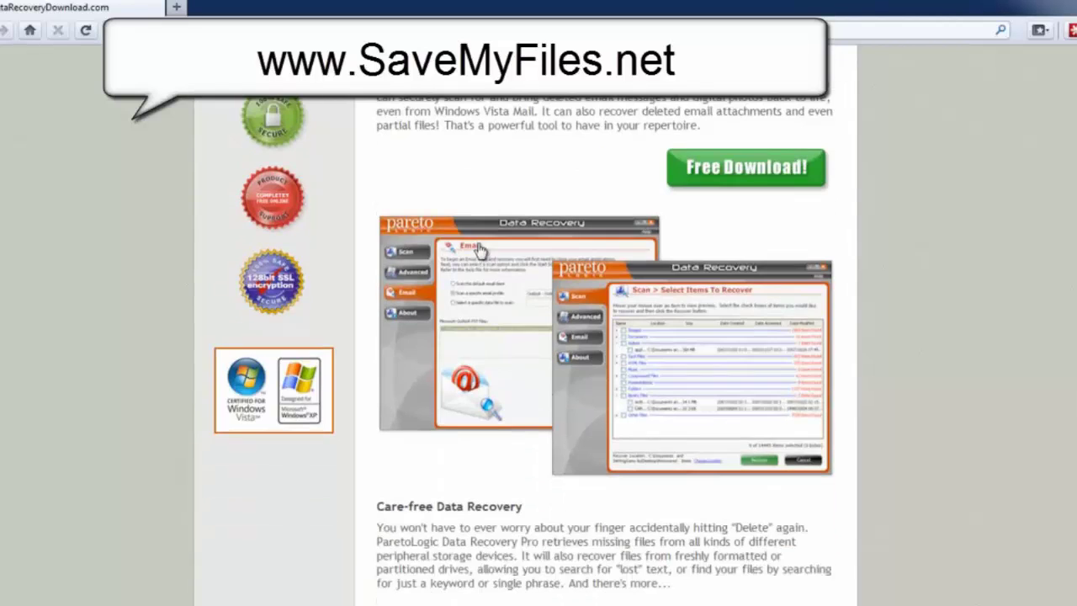
pyautogui.scroll(2, 504, 274)
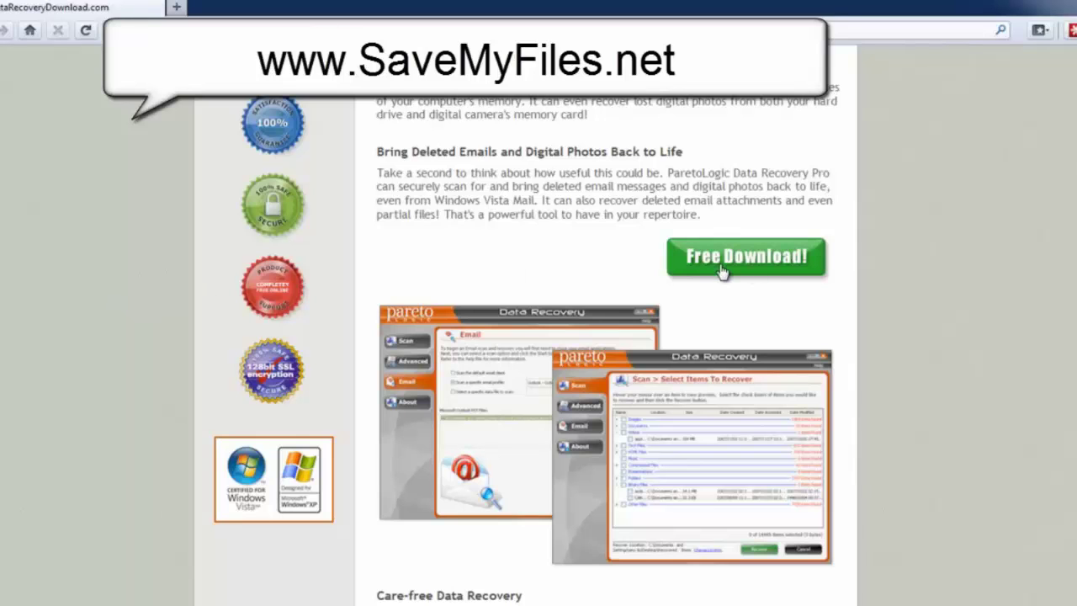
pyautogui.click(1024, 9)
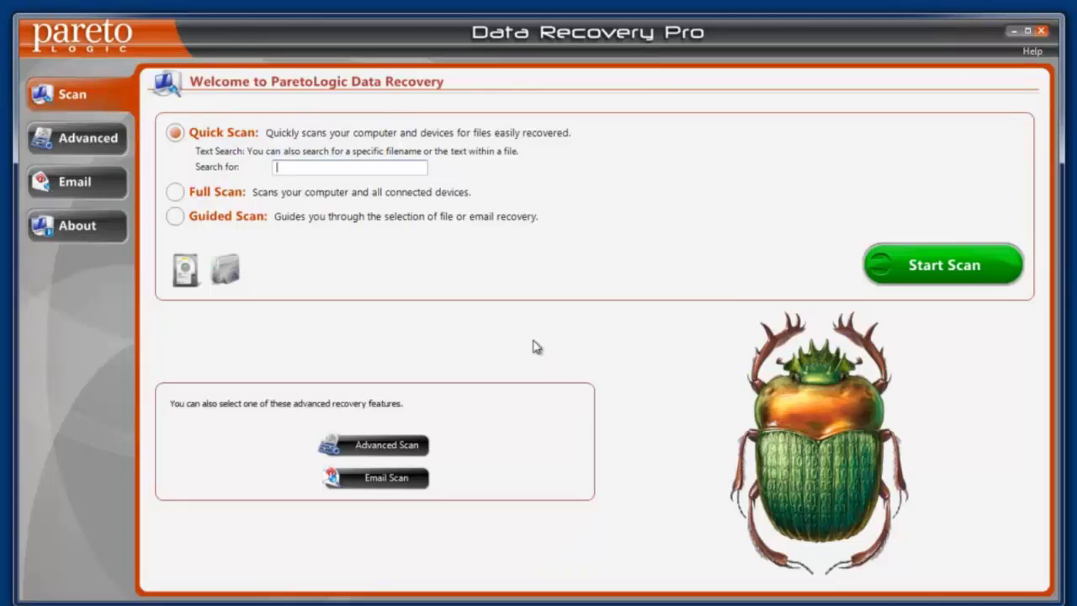
# Show the advanced scan options and widen Volume Name to read My Book (K:) and L (L:)
pyautogui.click(77, 141)
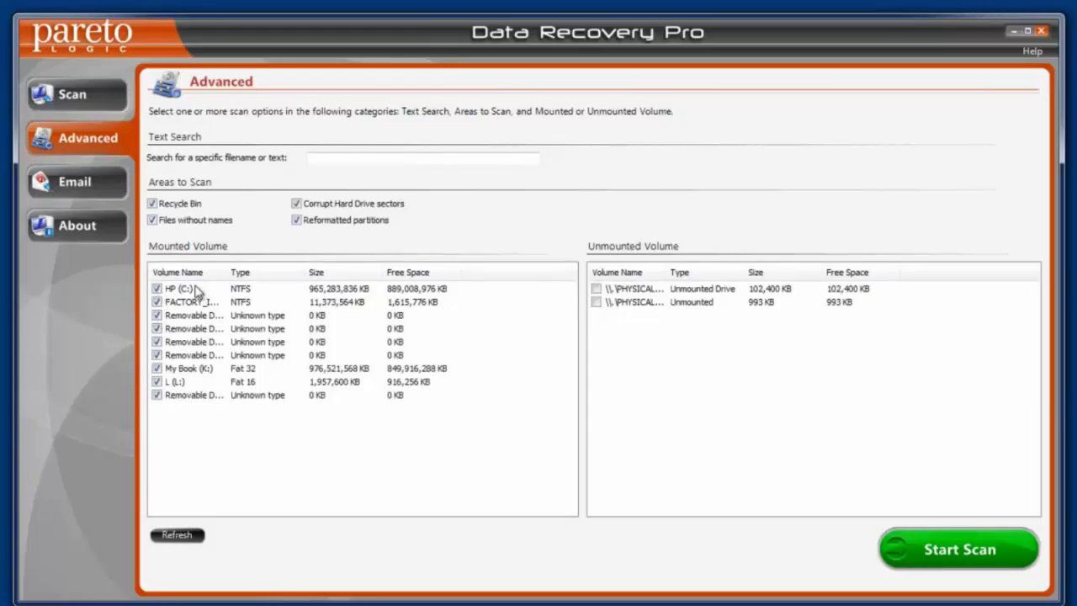
pyautogui.moveTo(225, 273); pyautogui.dragTo(294, 273)
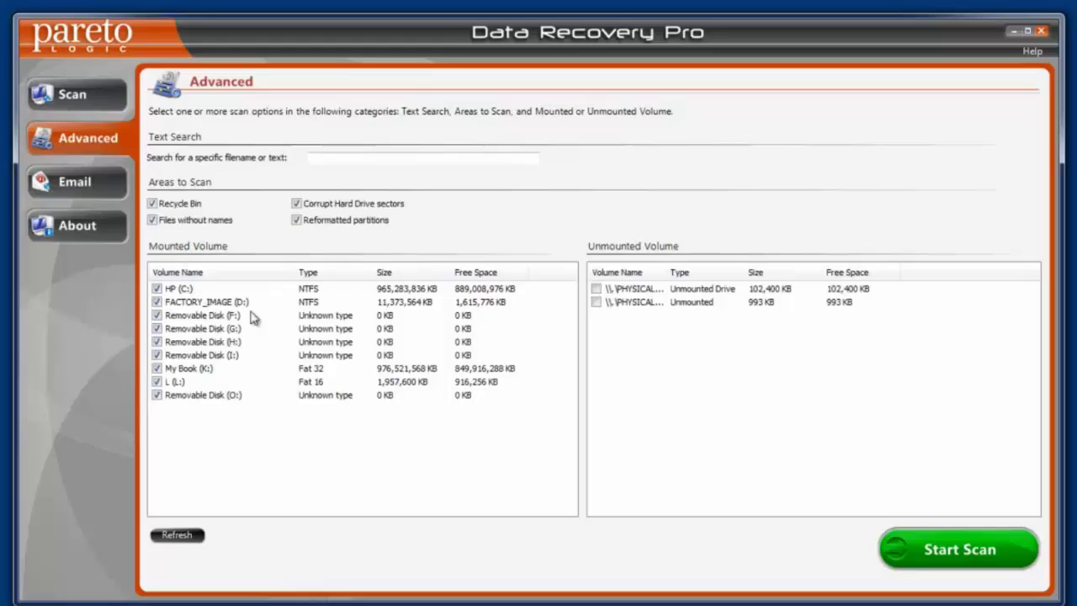
pyautogui.click(186, 371)
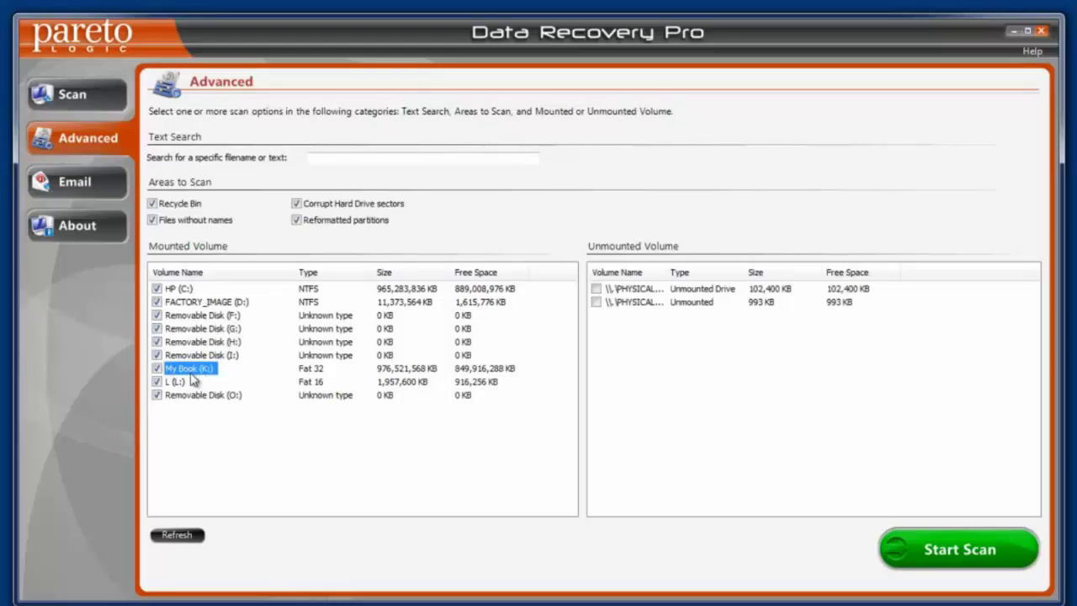
pyautogui.click(175, 383)
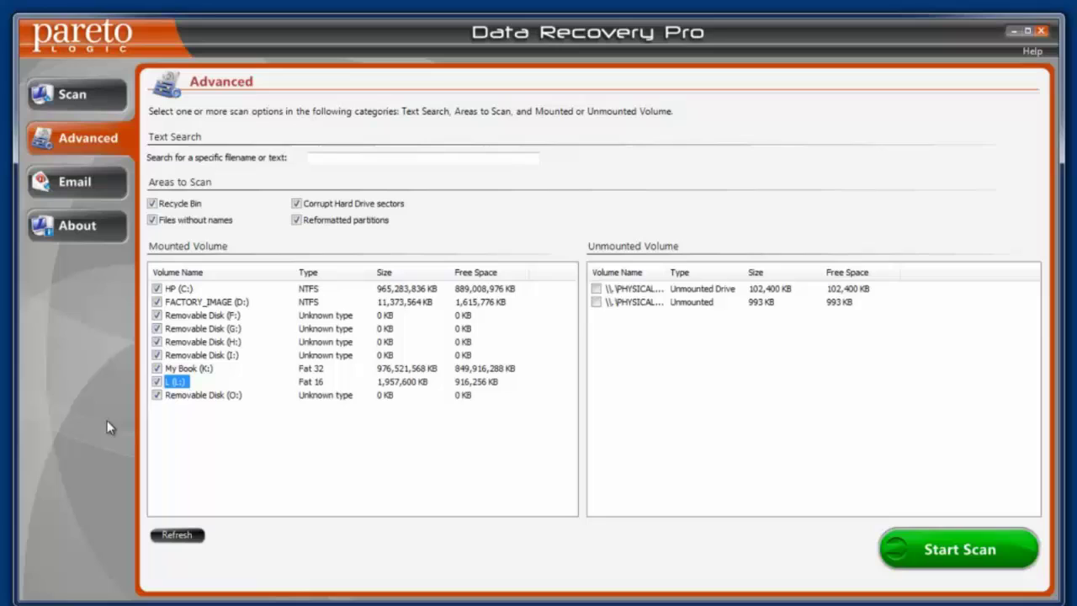
pyautogui.click(179, 437)
# On the main Scan page, try Full Scan, then settle on Guided Scan
pyautogui.click(74, 98)
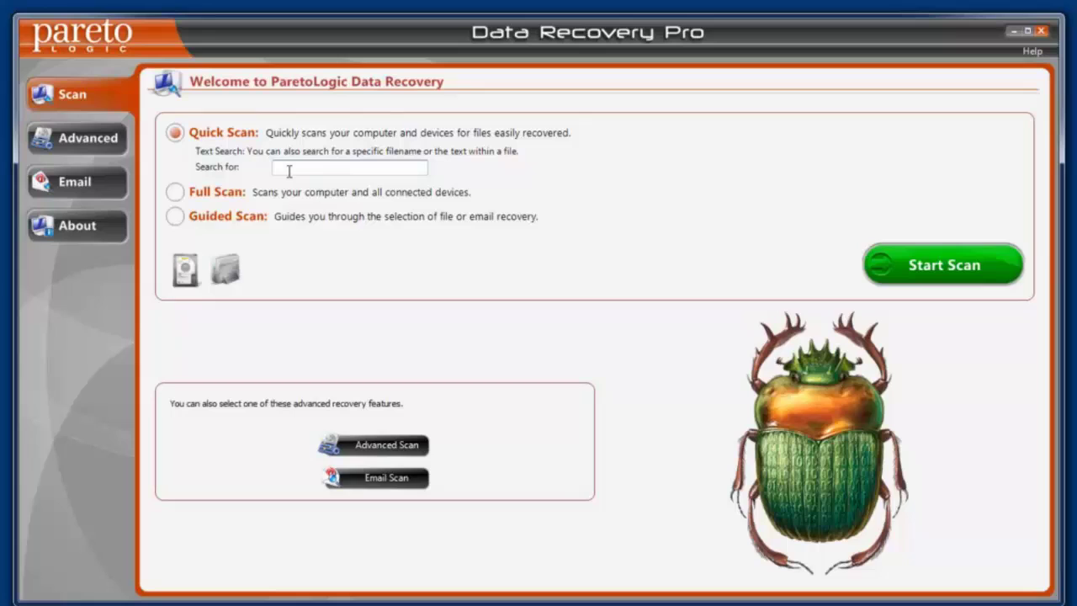
pyautogui.click(175, 192)
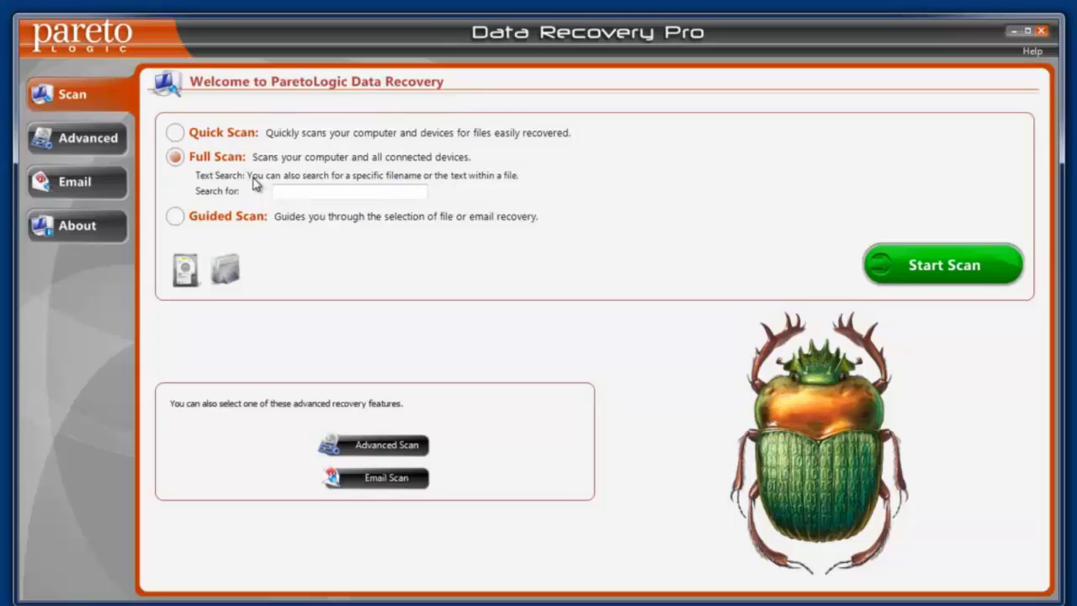
pyautogui.click(176, 218)
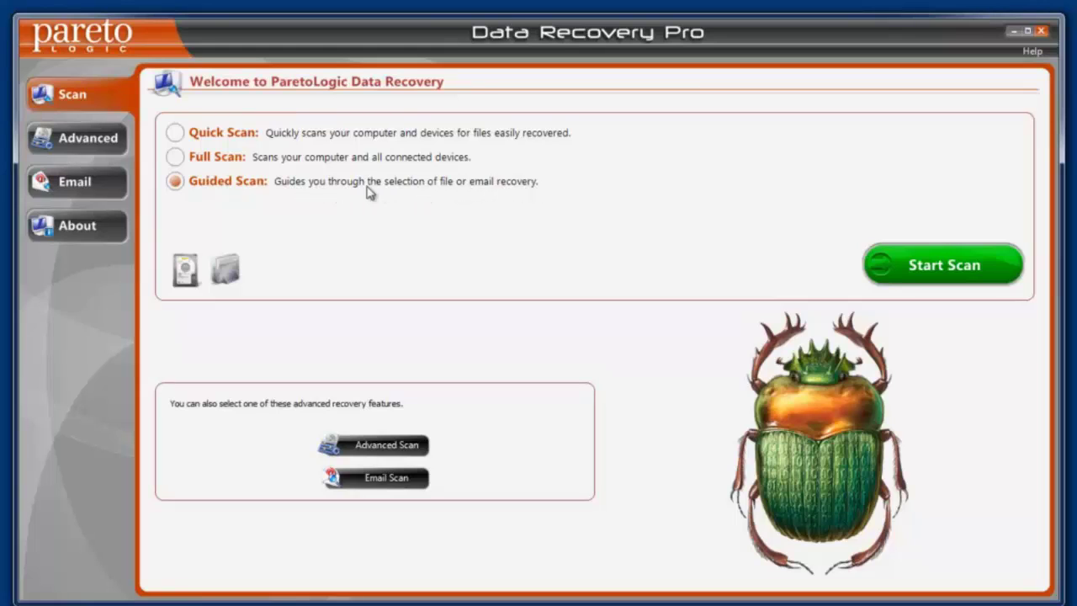
# In Advanced options, uncheck O:, L:, K:, the removable disks and FACTORY_IMAGE (D:), leaving HP (C:)
pyautogui.click(93, 143)
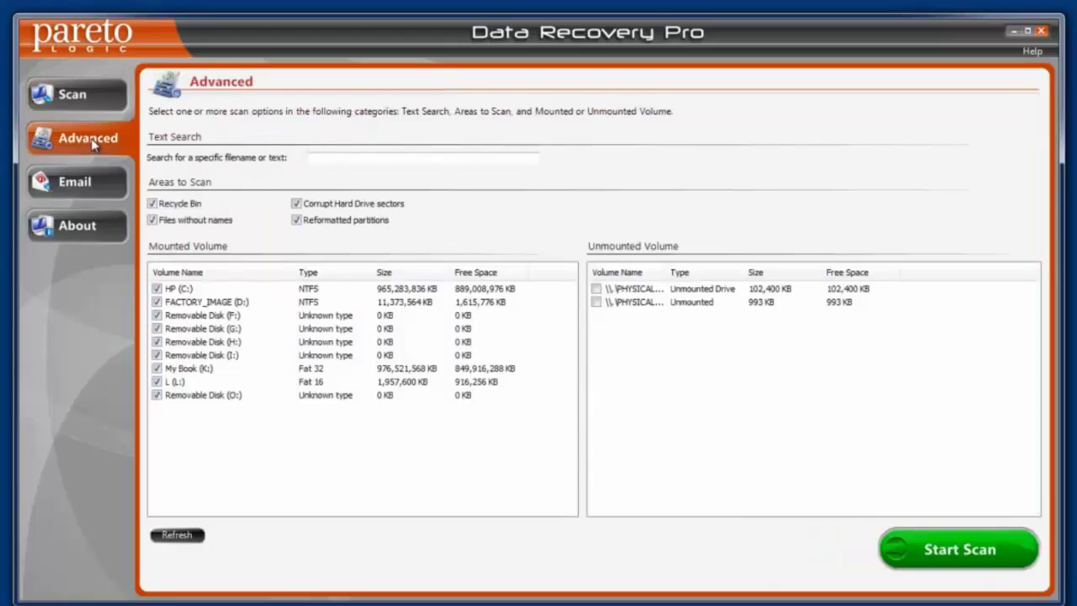
pyautogui.click(156, 395)
pyautogui.click(156, 368)
pyautogui.click(156, 342)
pyautogui.click(156, 315)
# Start the HP (C:) scan and briefly expand, then collapse, the Images category
pyautogui.click(968, 551)
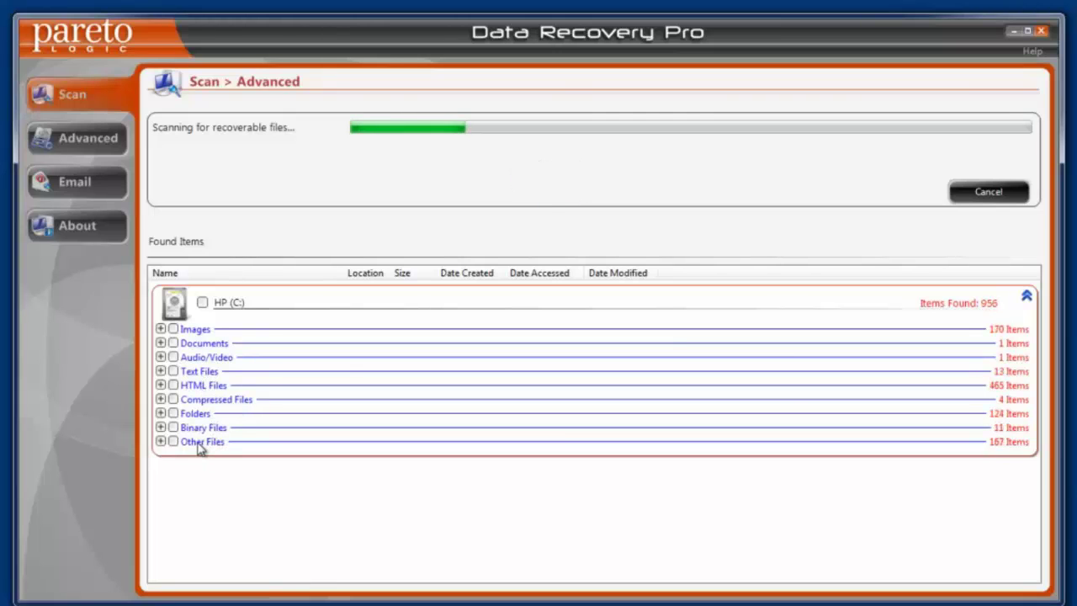
pyautogui.click(160, 329)
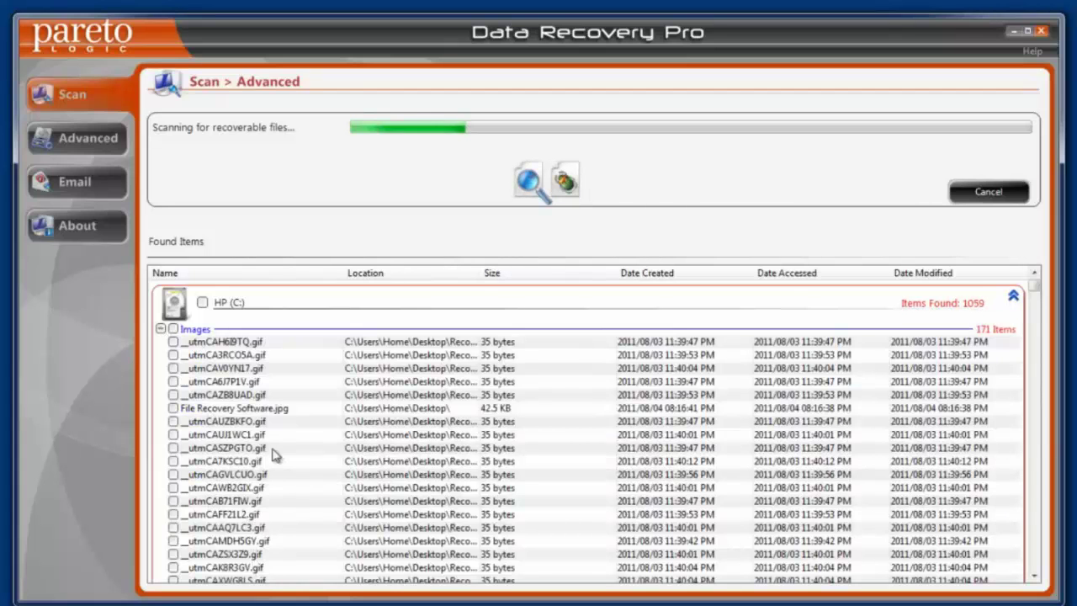
pyautogui.click(161, 329)
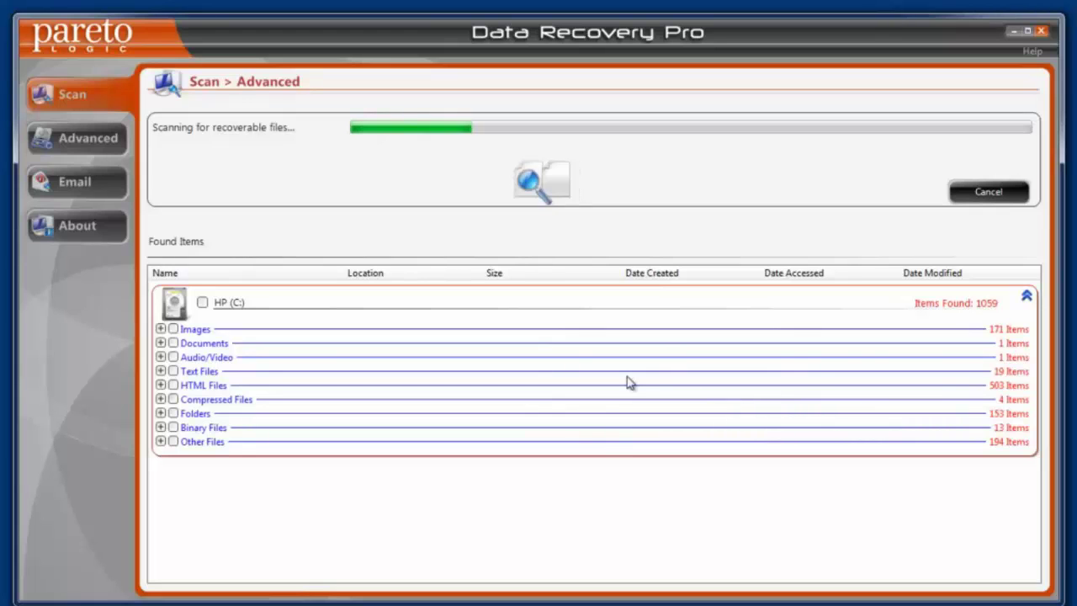
# Cancel the scan, dismiss the nothing-selected warning, and tick only the 171 Images for recovery
pyautogui.click(987, 197)
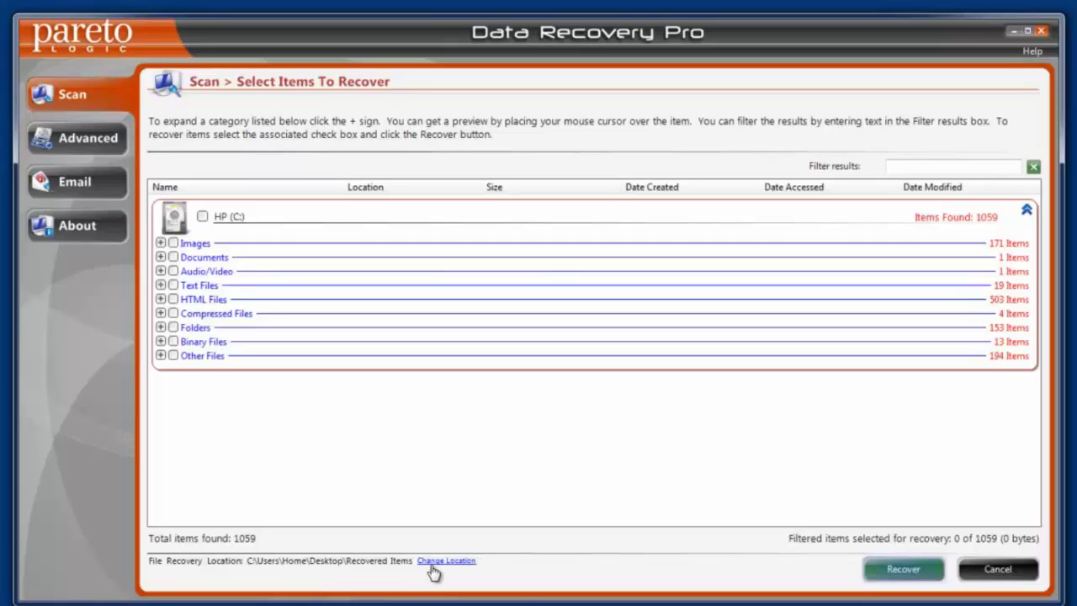
pyautogui.click(902, 572)
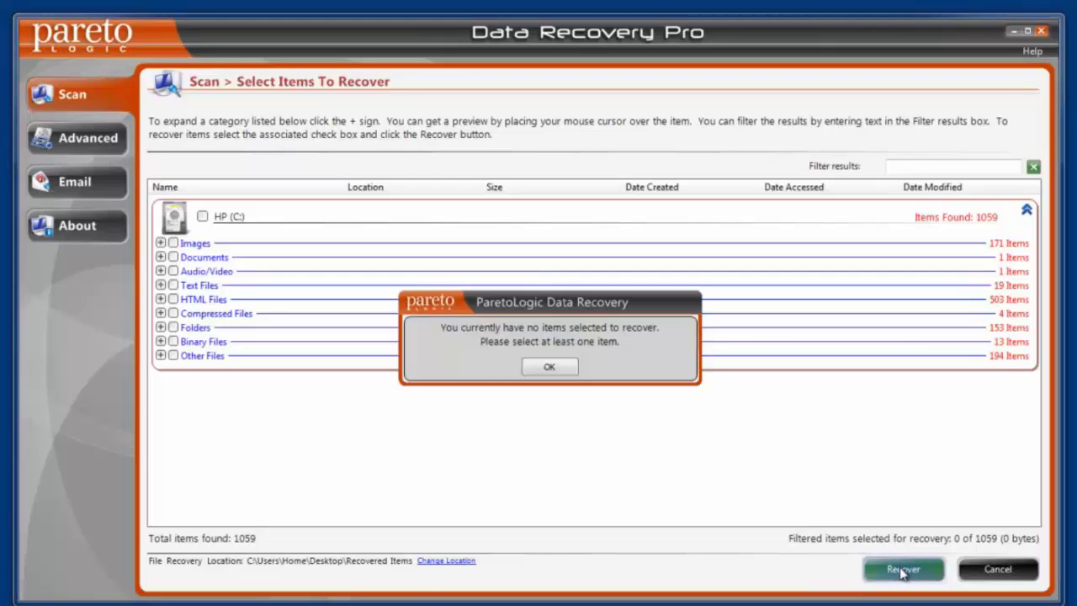
pyautogui.click(559, 368)
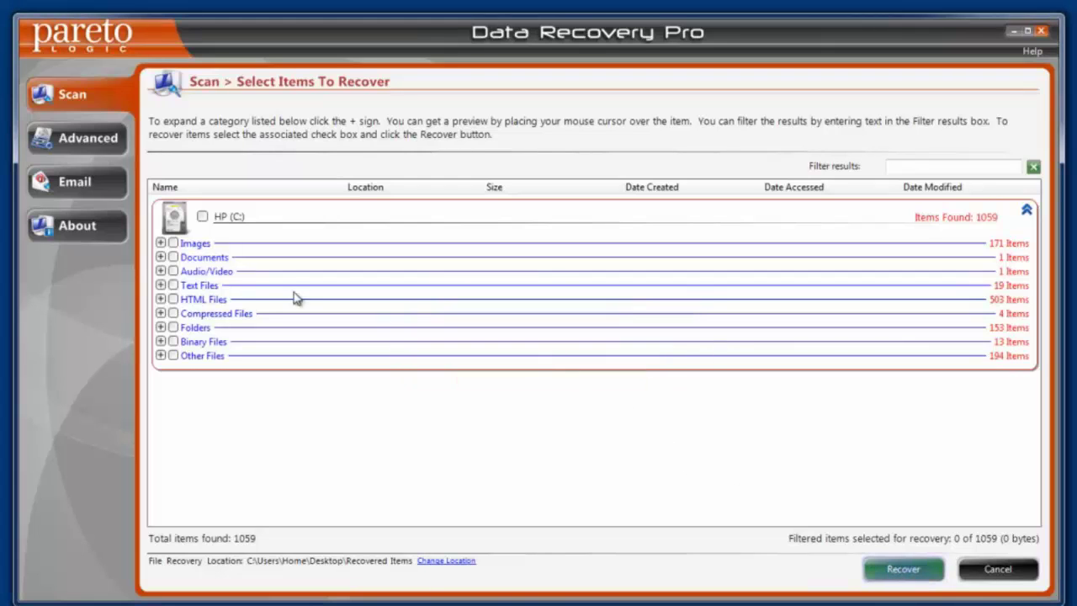
pyautogui.click(203, 217)
pyautogui.click(203, 217)
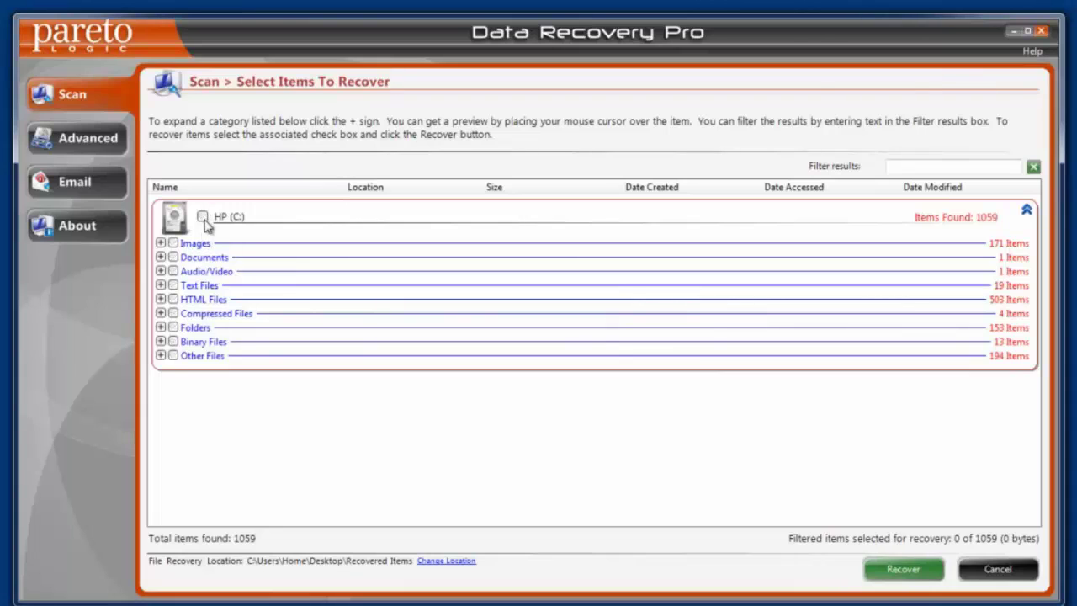
pyautogui.click(173, 243)
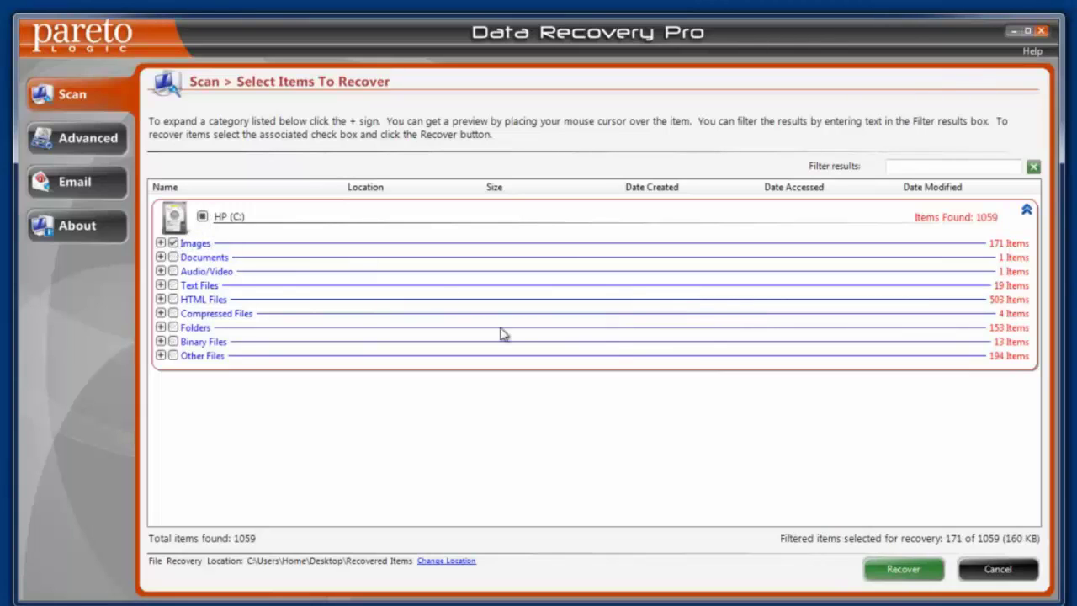
# Recover the 171 selected HP (C:) images into the desktop's Recovered Items folder
pyautogui.click(905, 572)
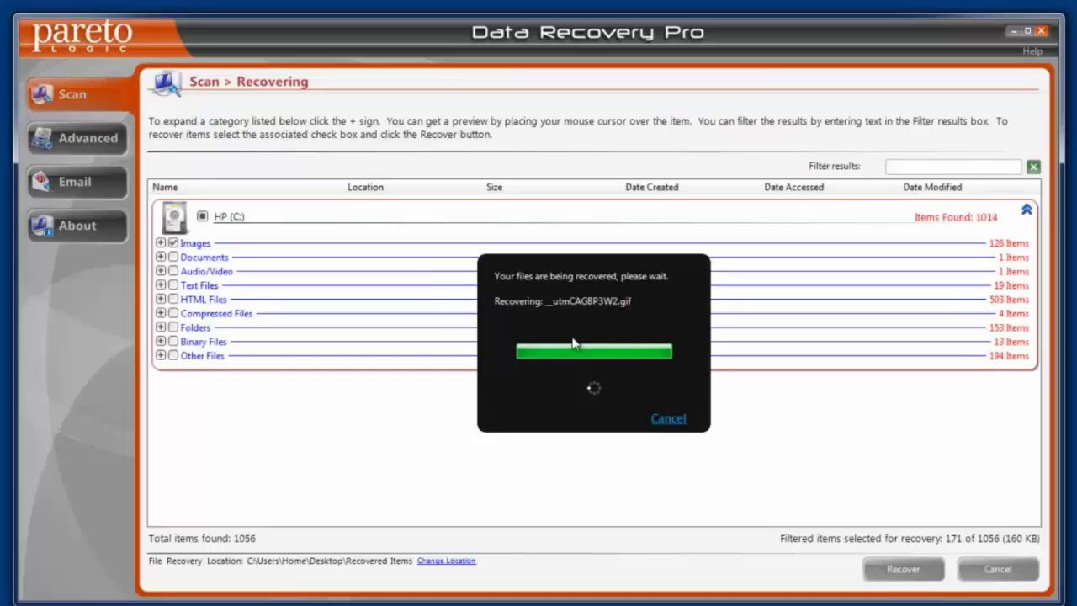